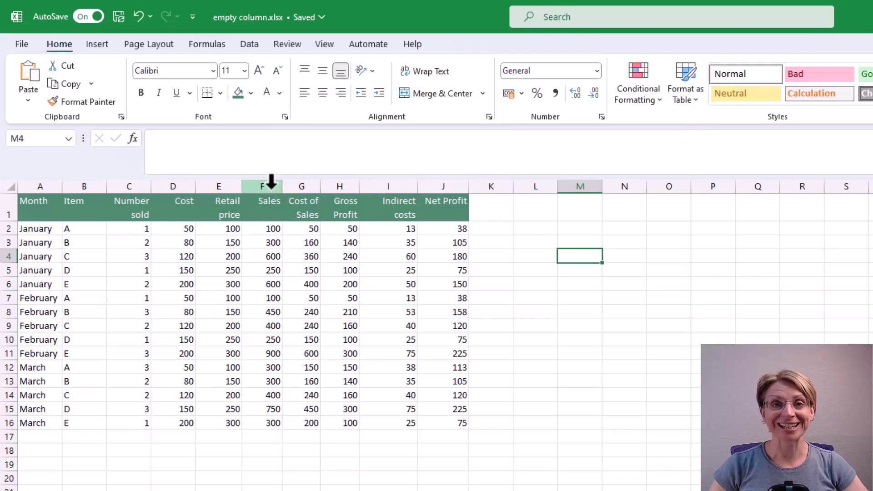
# Insert a blank column before the Sales column (F) in the Excel sales table
pyautogui.click(271, 186)
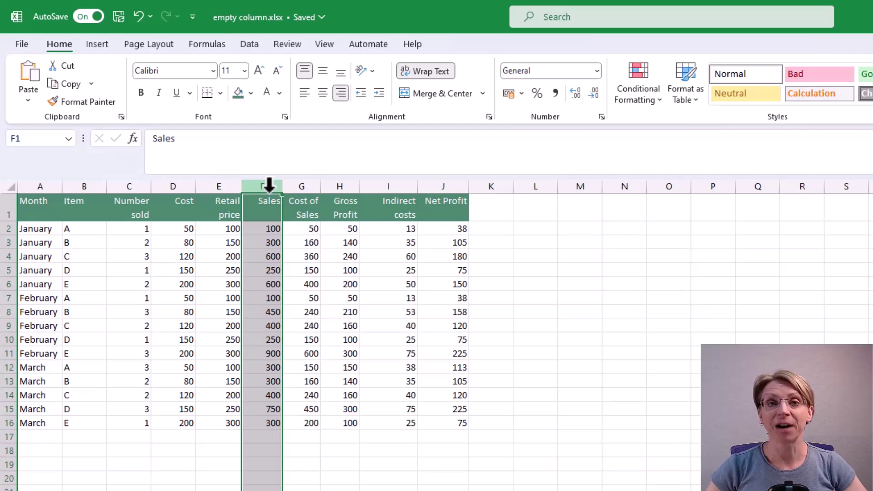
pyautogui.rightClick(269, 186)
pyautogui.click(313, 331)
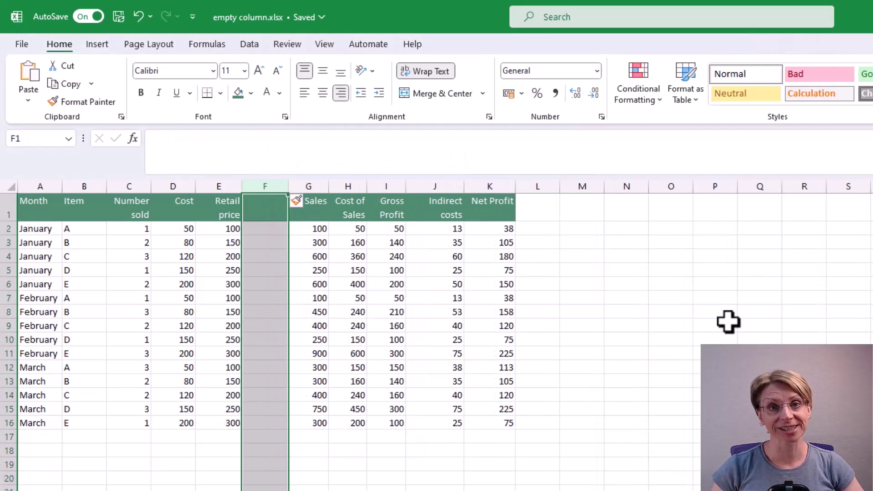
pyautogui.click(727, 321)
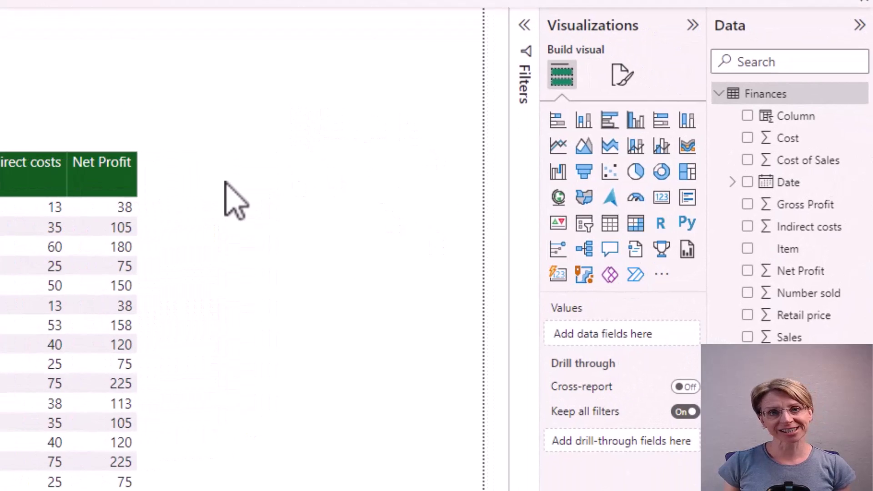
# Add the calculated column Empty = "" to the Finances table and commit it
pyautogui.click(861, 95)
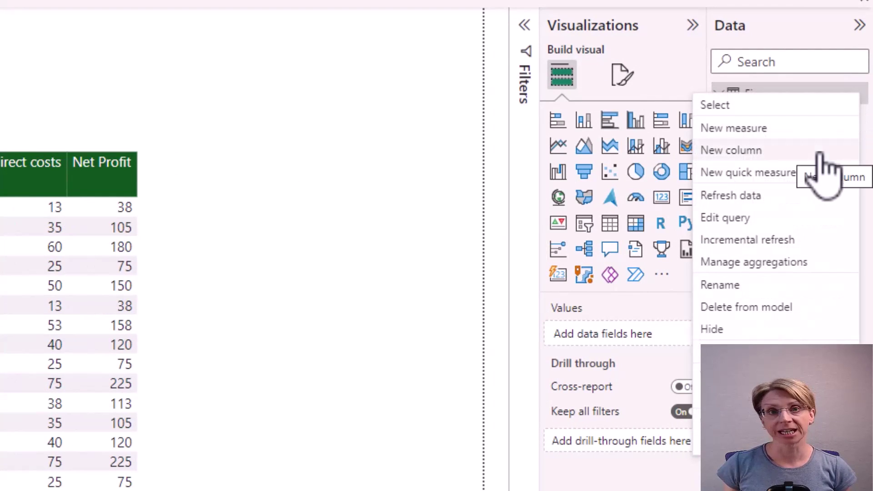
pyautogui.click(731, 150)
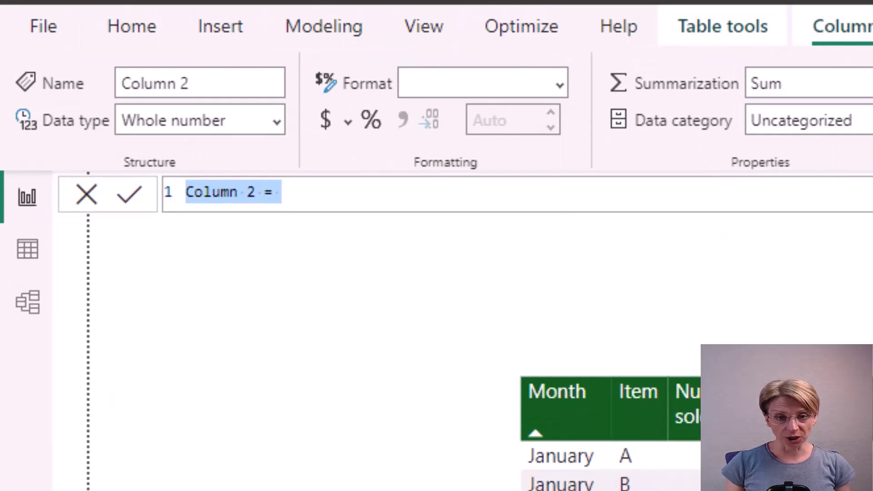
pyautogui.write('Emp')
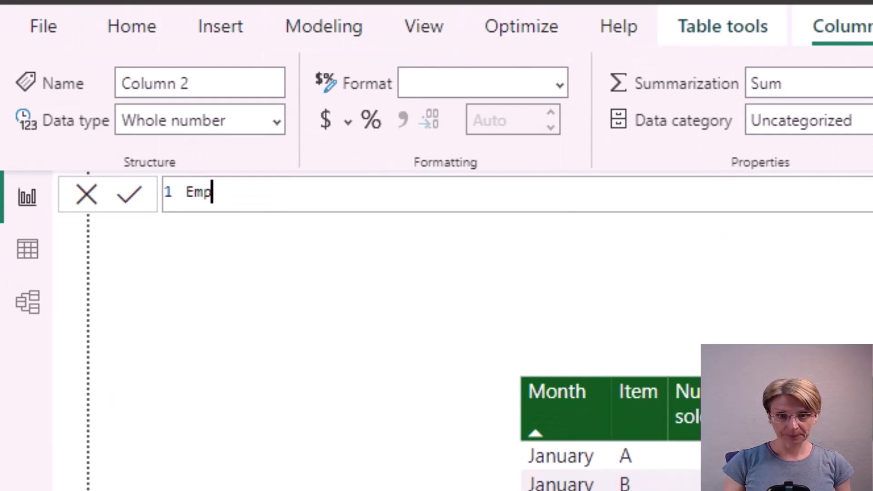
pyautogui.write('ty ')
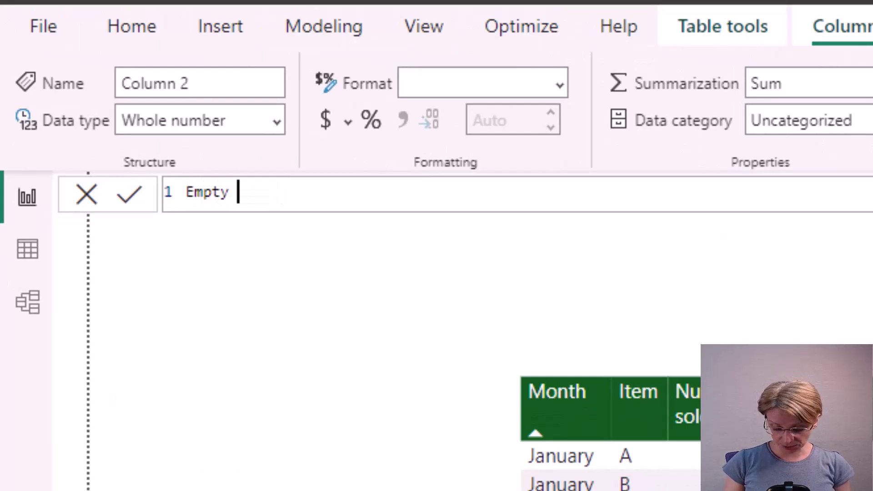
pyautogui.write('= ')
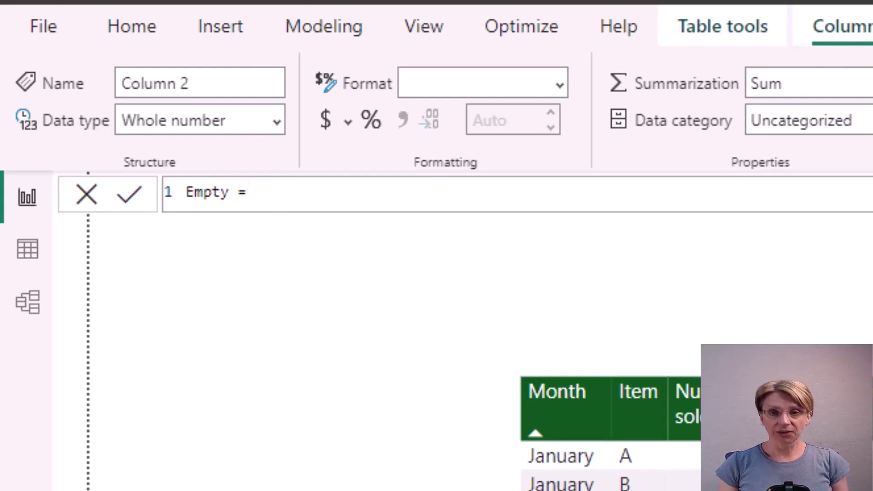
pyautogui.write('"')
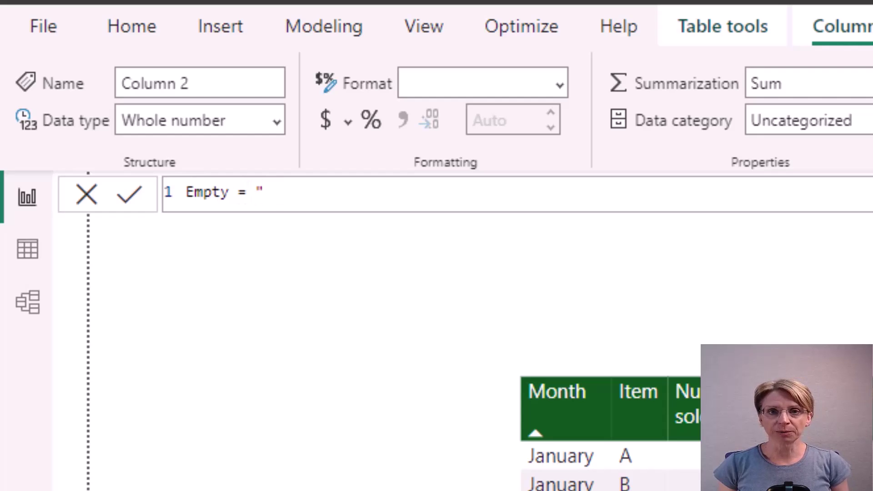
pyautogui.write('"')
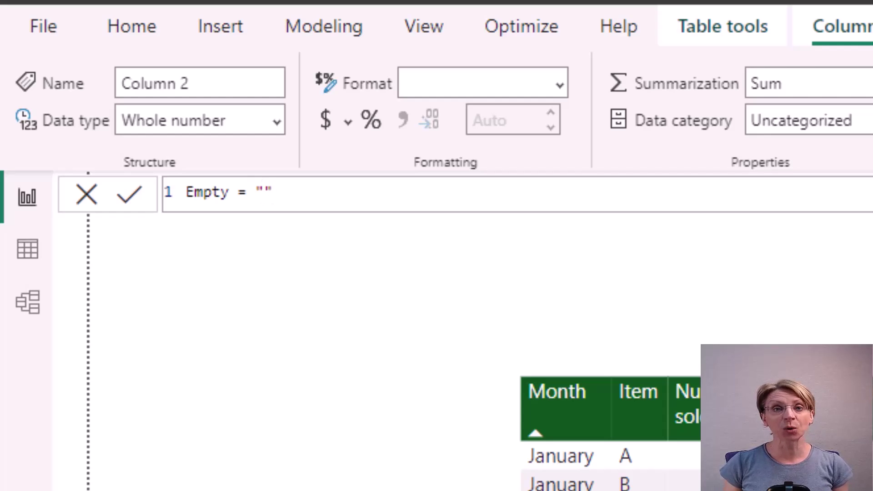
pyautogui.click(130, 196)
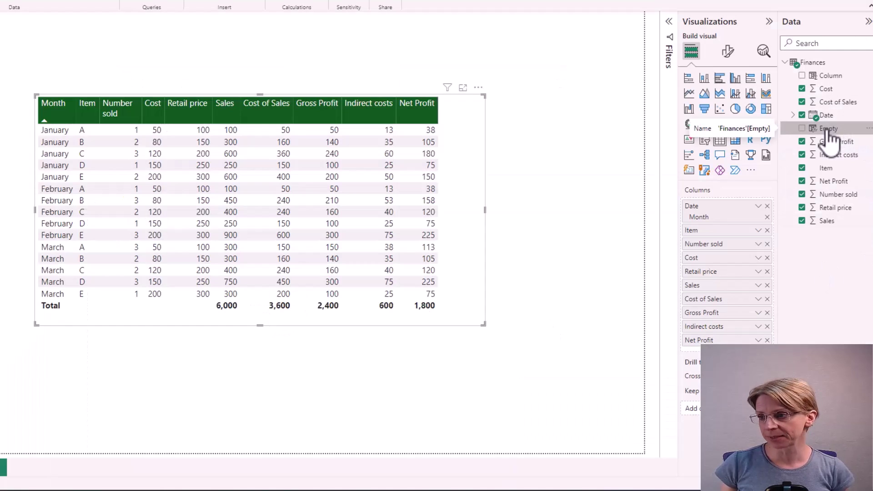
# Place the Empty field in the table's Columns between Retail price and Sales
pyautogui.moveTo(829, 128)
pyautogui.mouseDown()
pyautogui.moveTo(808, 191)
pyautogui.moveTo(740, 277)
pyautogui.moveTo(743, 287)
pyautogui.moveTo(741, 278)
pyautogui.mouseUp()
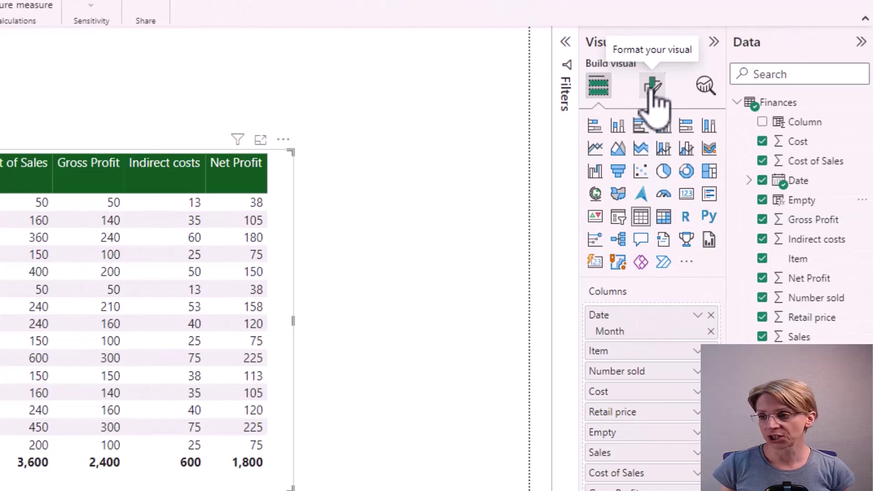
# Target Specific column formatting at the Empty series, applying it to the header too
pyautogui.click(652, 86)
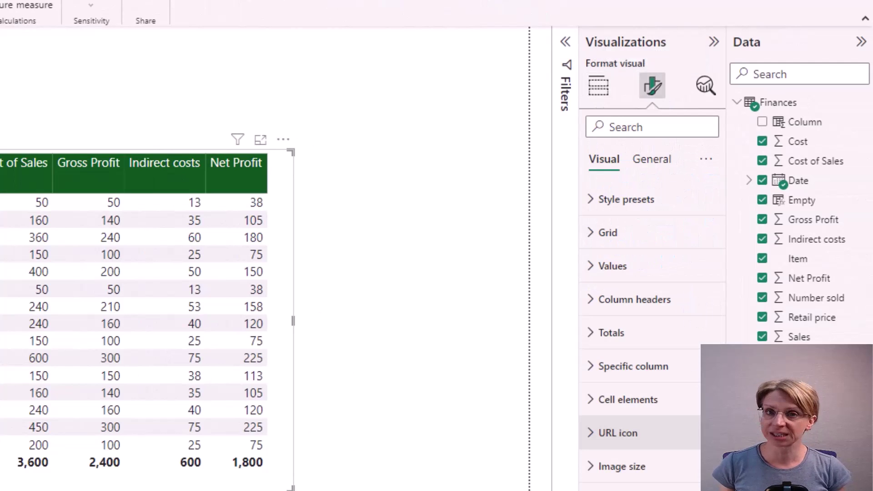
pyautogui.click(644, 368)
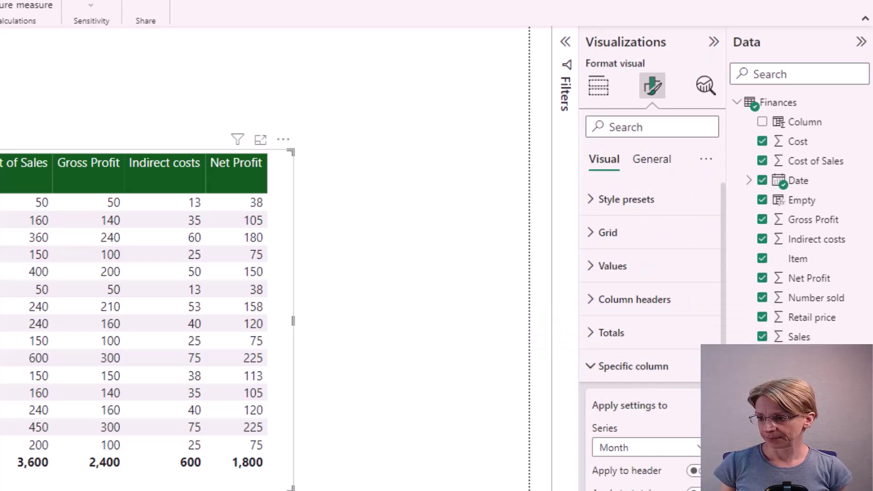
pyautogui.scroll(-3, 651, 307)
pyautogui.scroll(-2, 651, 307)
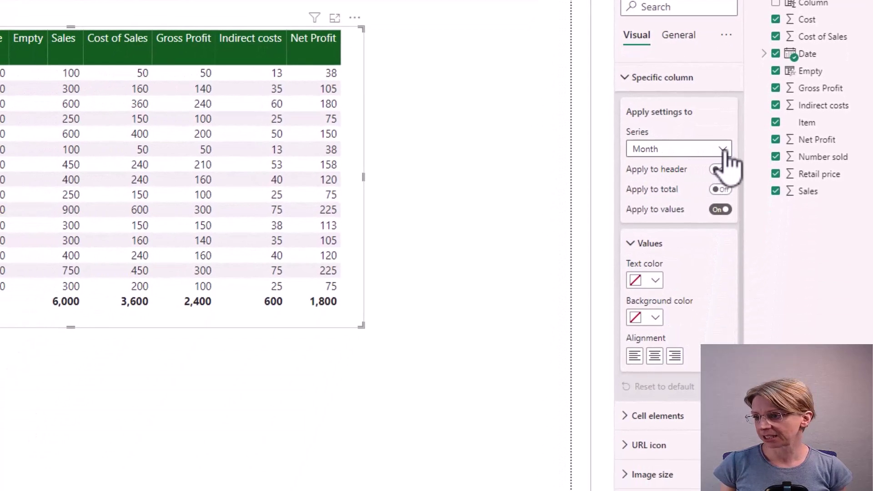
pyautogui.click(723, 148)
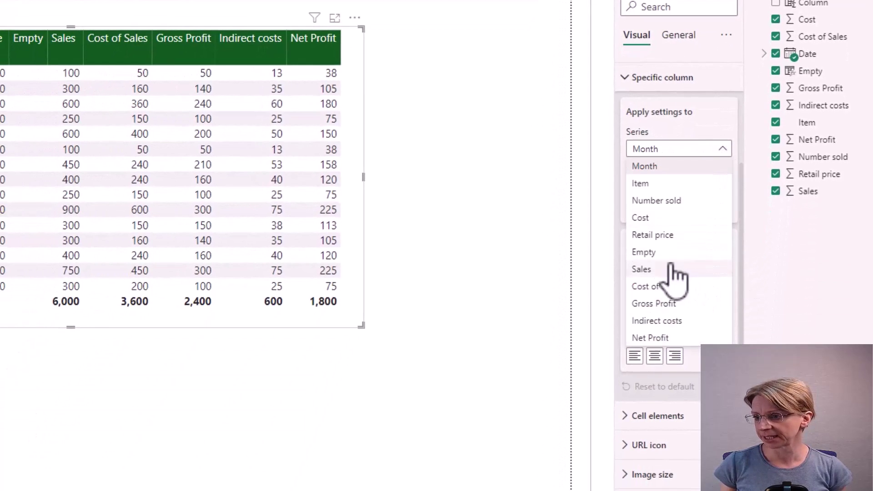
pyautogui.click(644, 252)
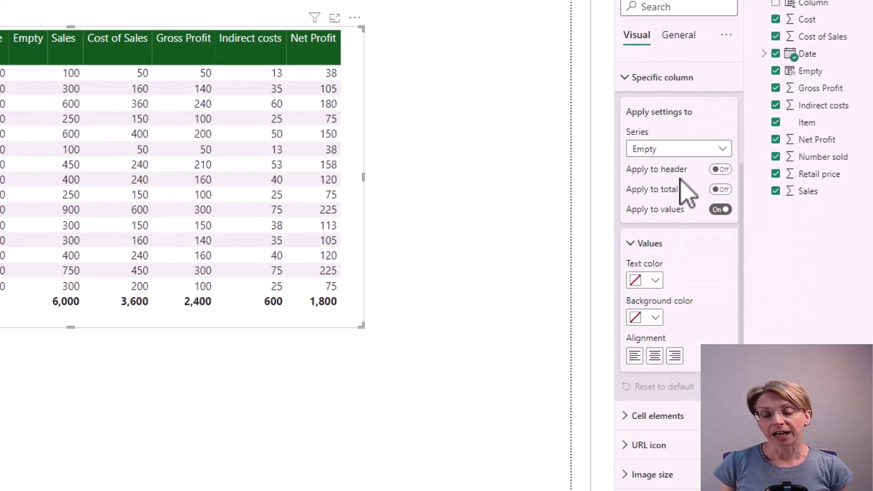
pyautogui.click(719, 169)
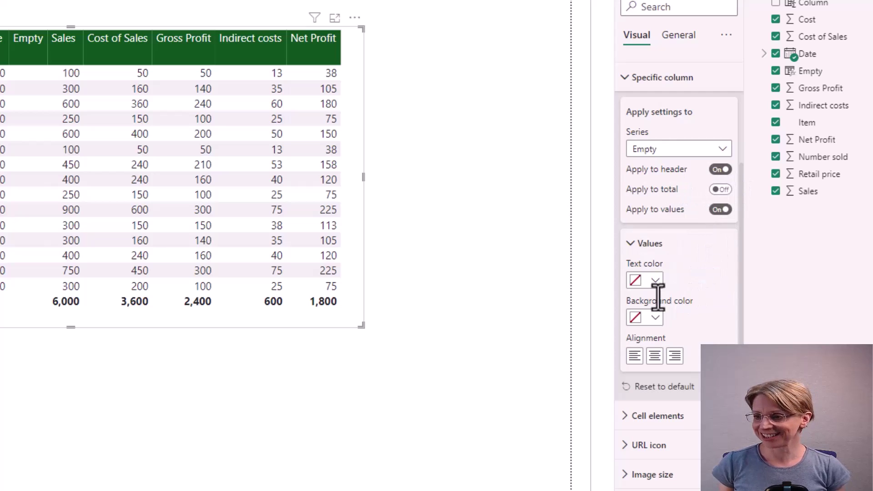
# Set the Empty column's text colour and background colour to White
pyautogui.click(641, 281)
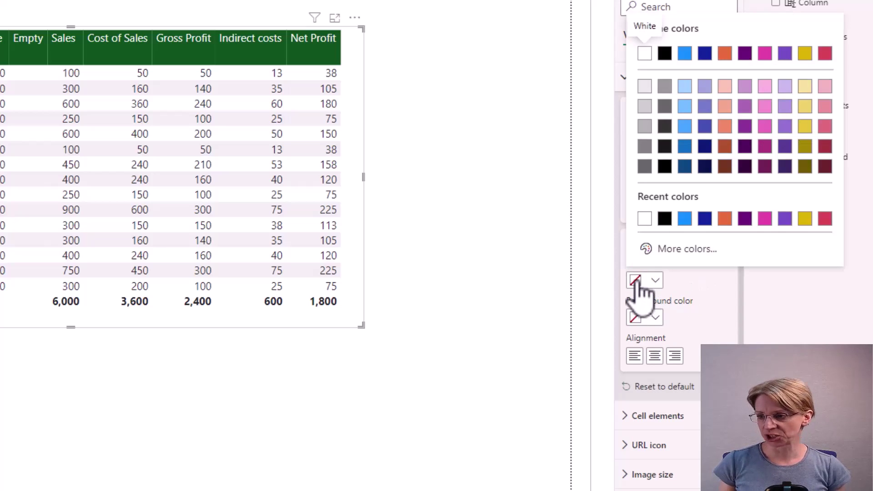
pyautogui.click(645, 219)
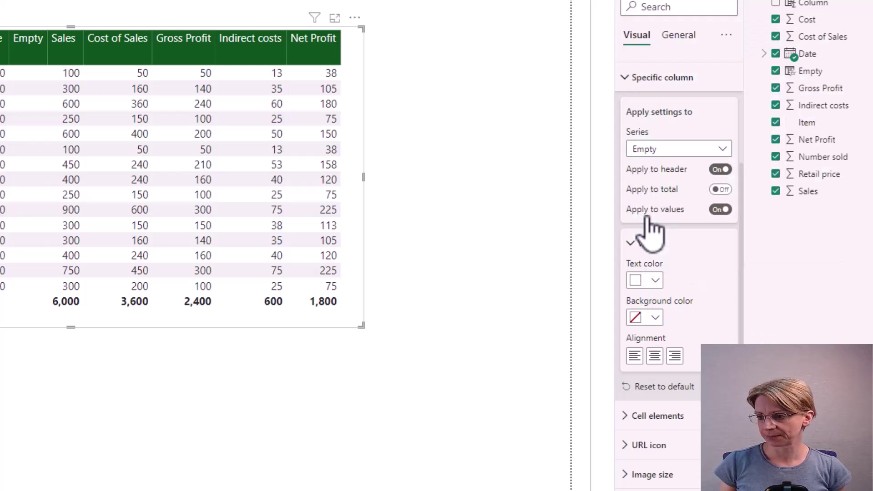
pyautogui.click(635, 317)
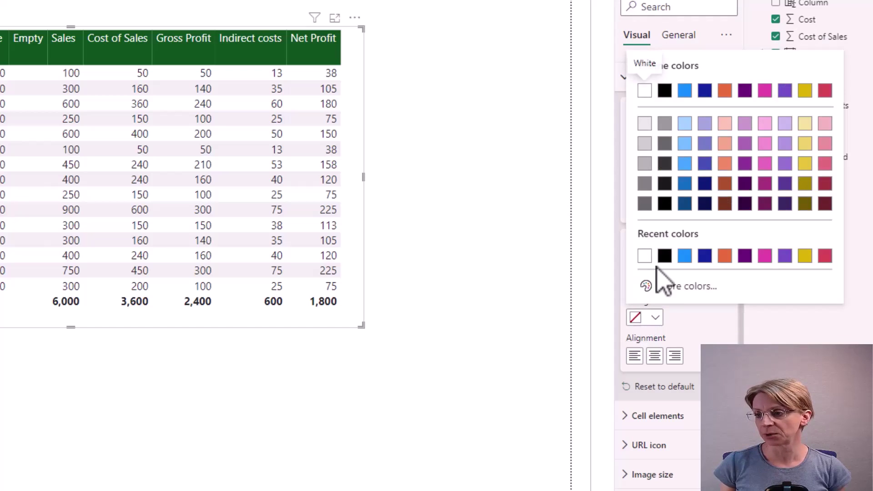
pyautogui.click(645, 256)
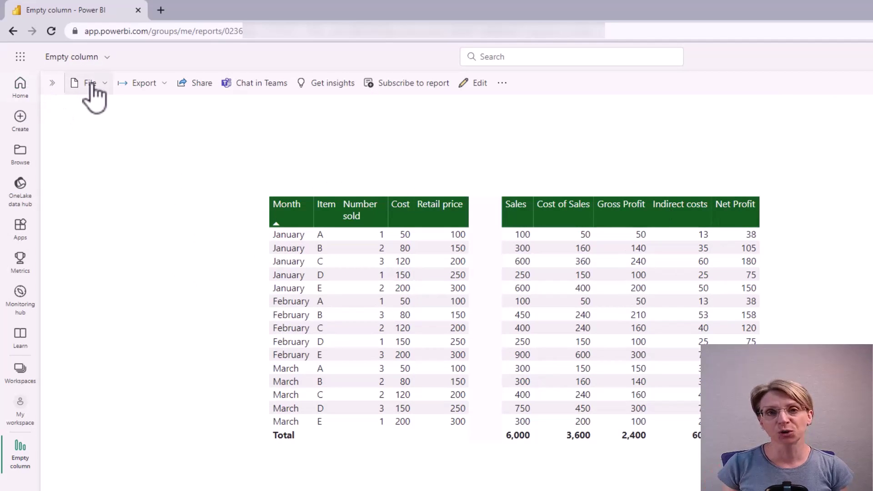
# Print the current report page from the Power BI Service File menu
pyautogui.click(89, 83)
pyautogui.moveTo(110, 193)
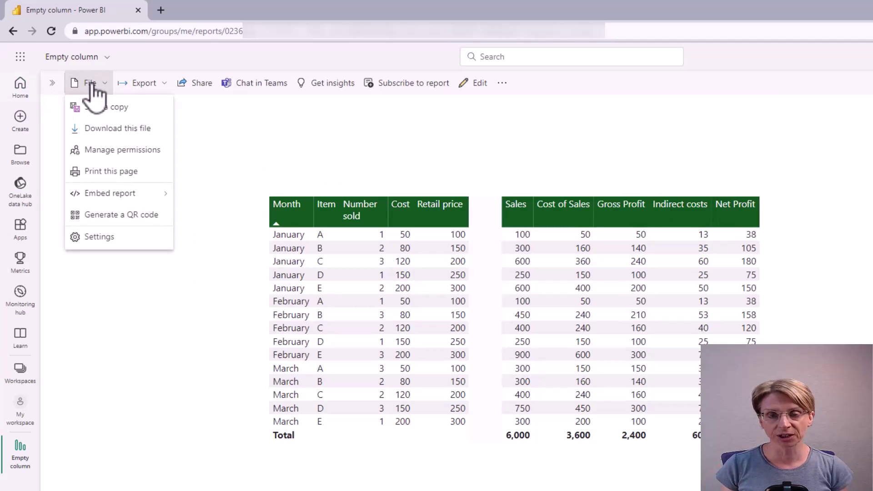
pyautogui.click(108, 172)
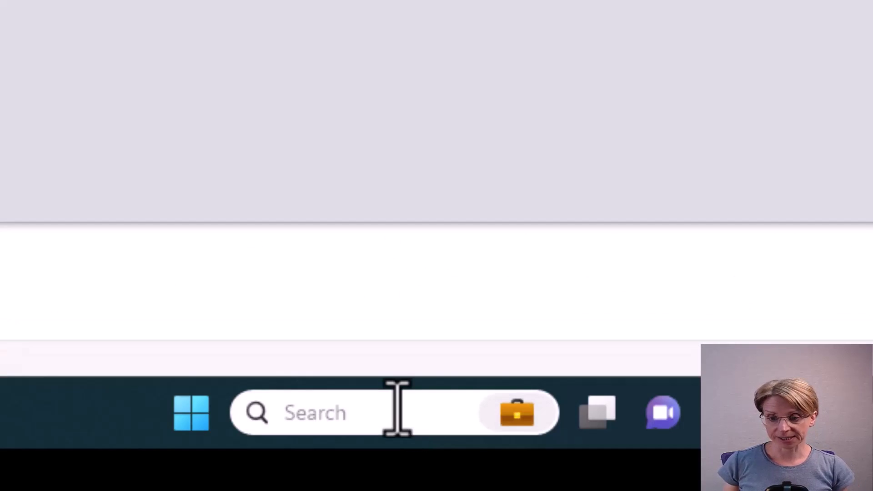
# Launch Character Map from a Windows search for 'chara'
pyautogui.click(399, 409)
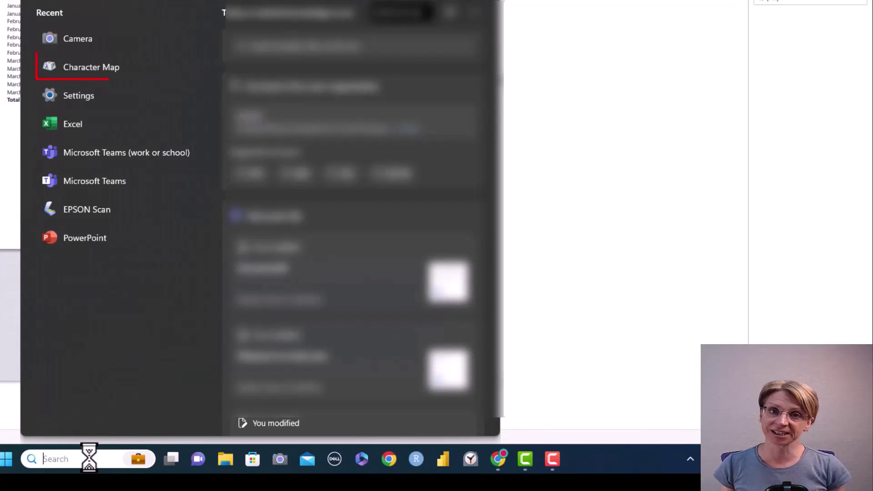
pyautogui.write('chara')
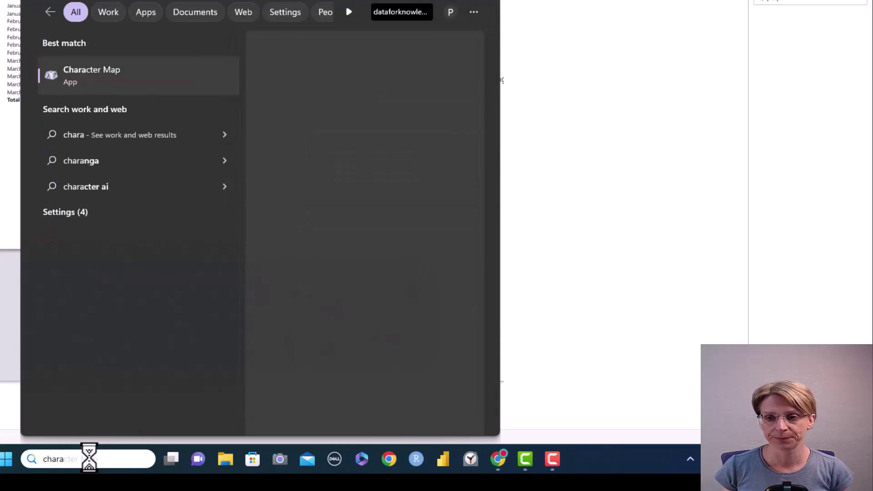
pyautogui.press('Return')
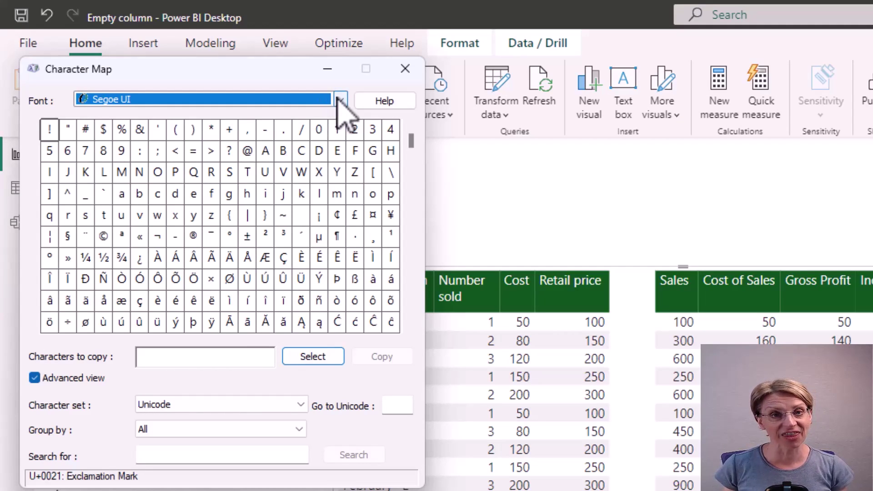
# Jump to Unicode code point 200C in Character Map
pyautogui.click(339, 101)
pyautogui.click(339, 100)
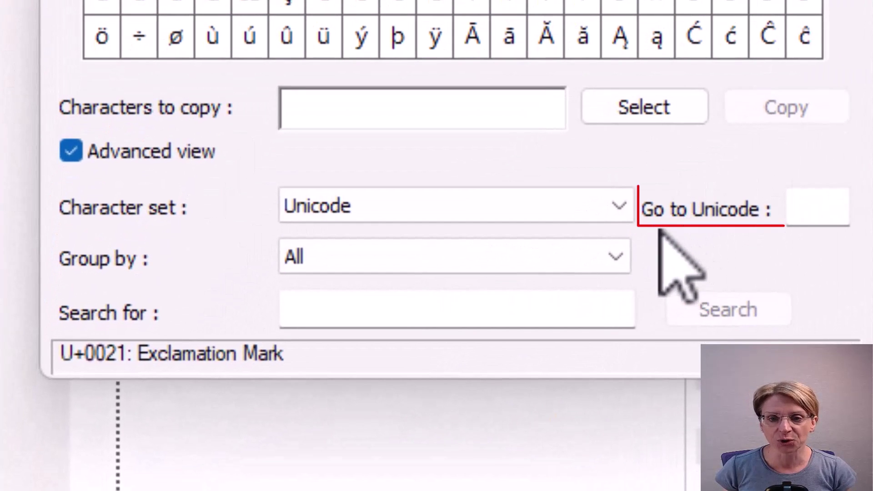
pyautogui.click(803, 204)
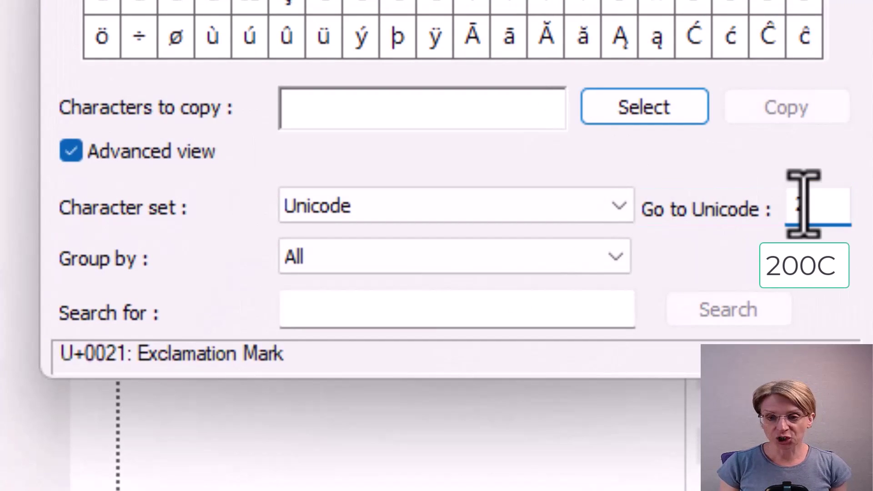
pyautogui.write('200C')
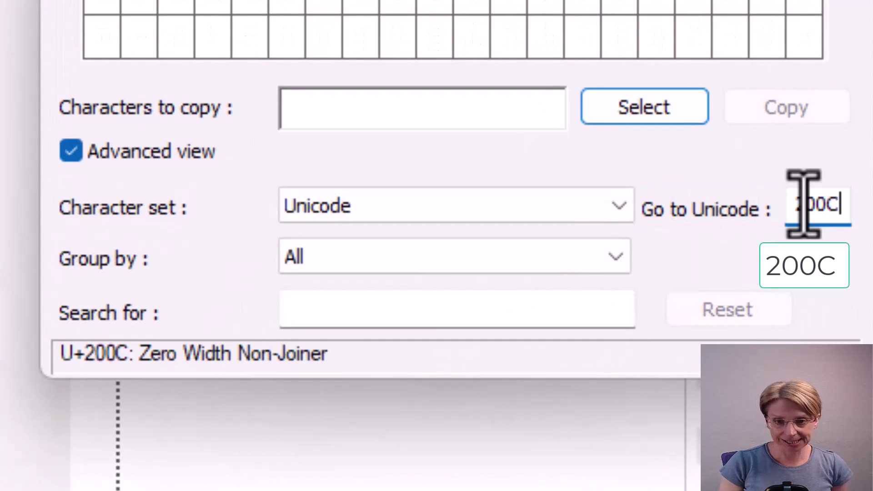
pyautogui.press('Return')
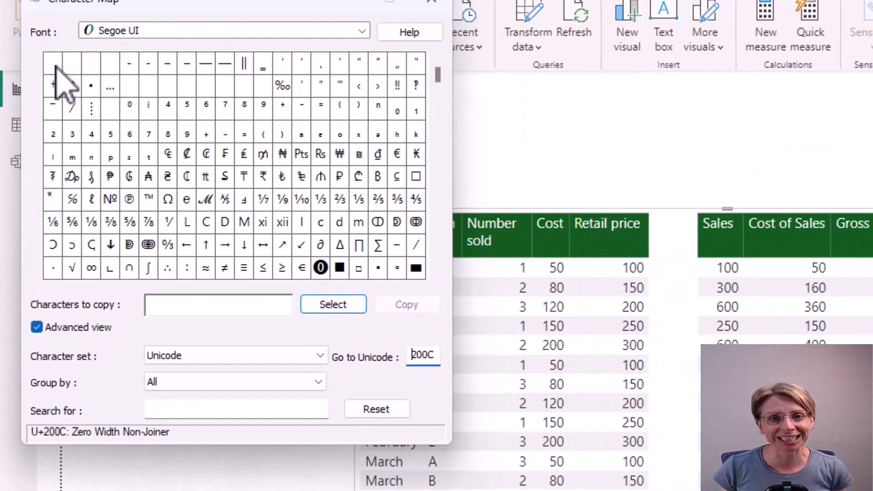
# Select the Zero Width Non-Joiner character and copy it to the clipboard
pyautogui.click(56, 67)
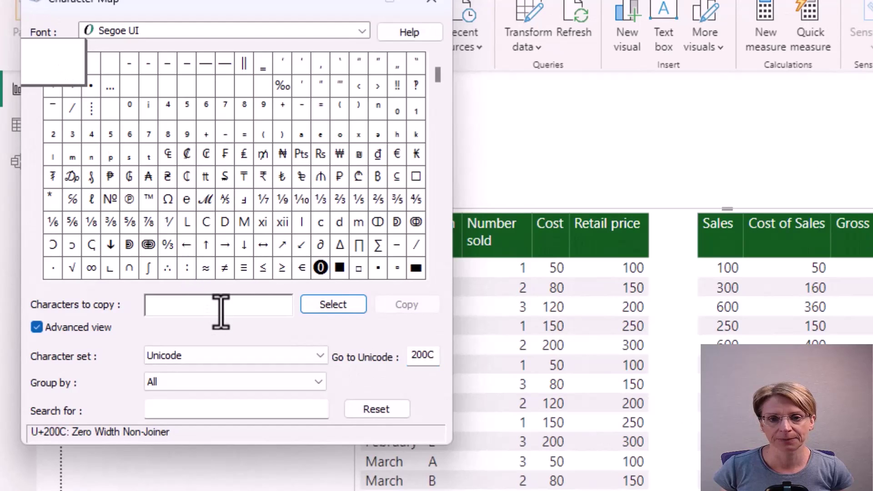
pyautogui.click(333, 304)
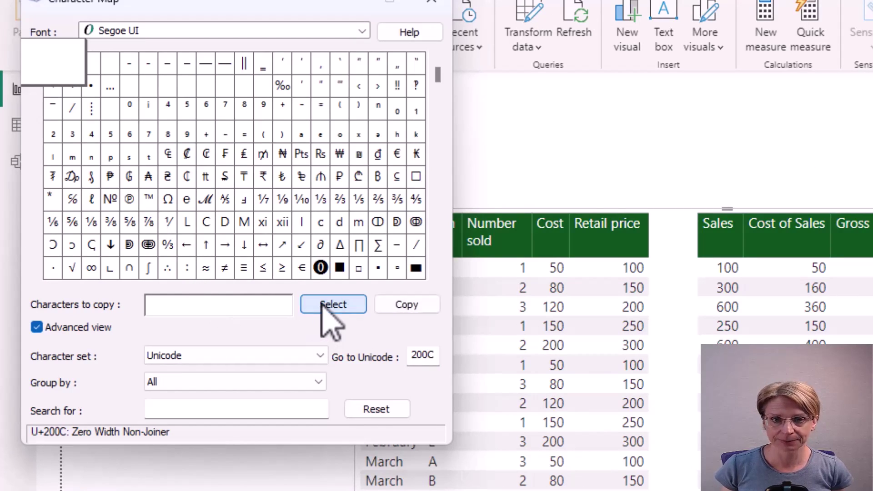
pyautogui.click(407, 304)
pyautogui.click(406, 304)
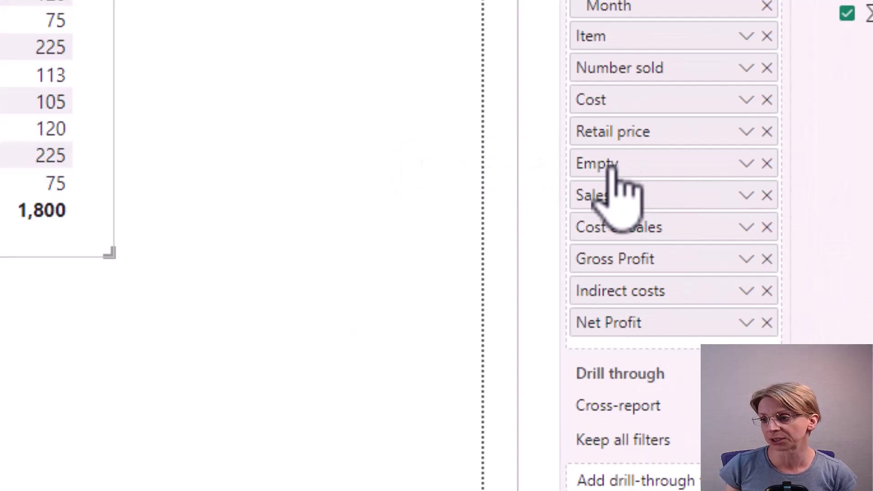
# Rename the Empty field in the Columns well to the pasted zero-width character
pyautogui.doubleClick(599, 164)
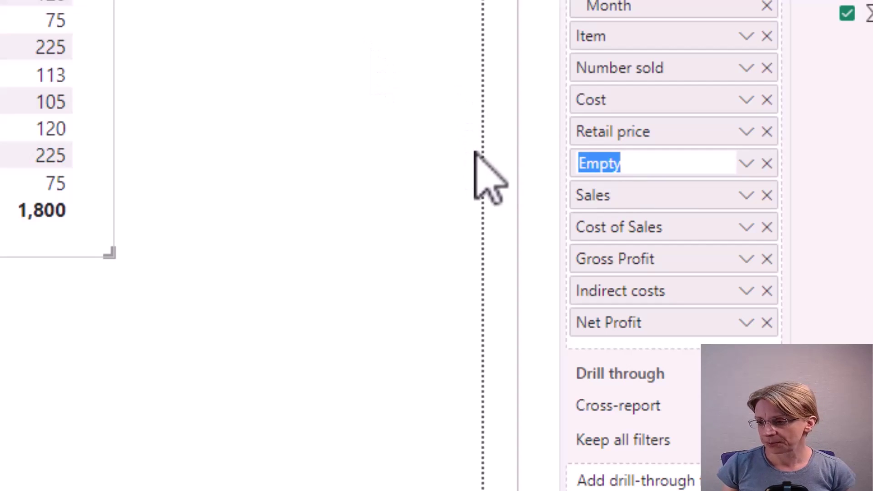
pyautogui.press('Delete')
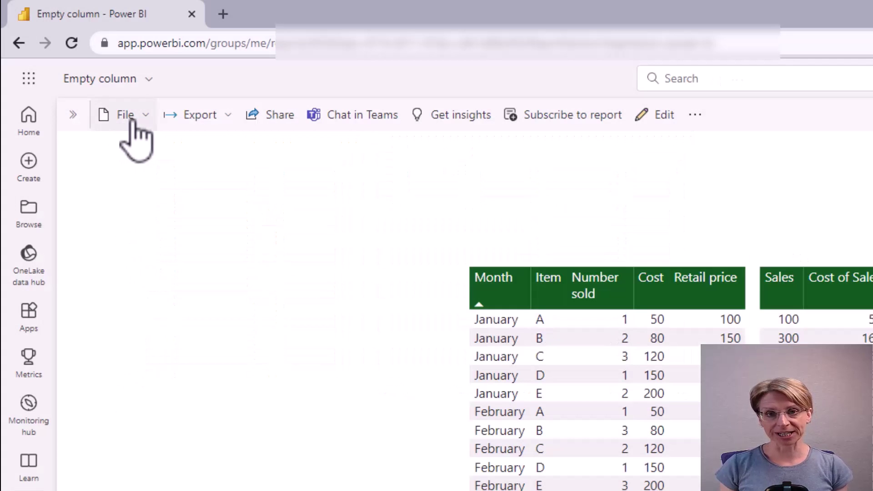
# Preview printing the report page using File > Print this page
pyautogui.click(125, 114)
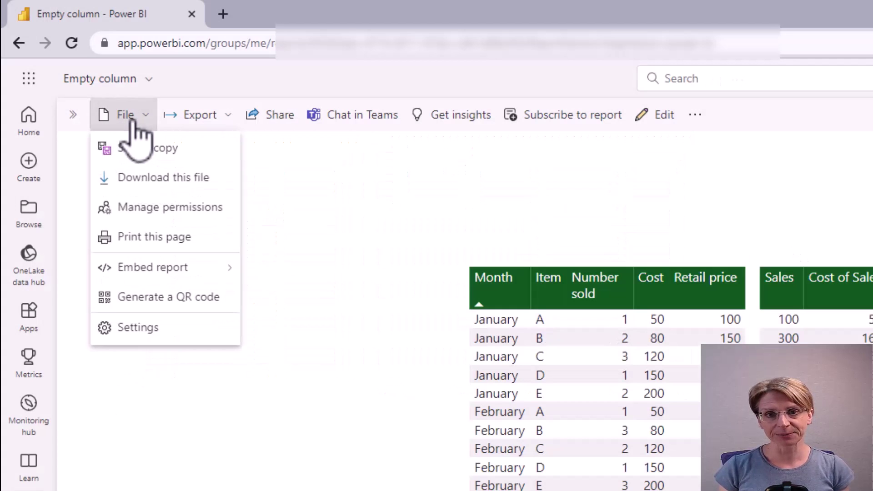
pyautogui.click(145, 239)
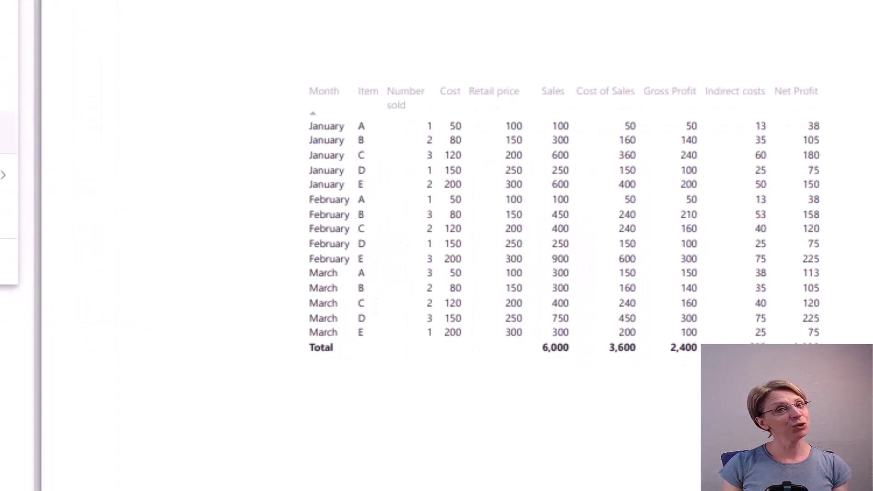